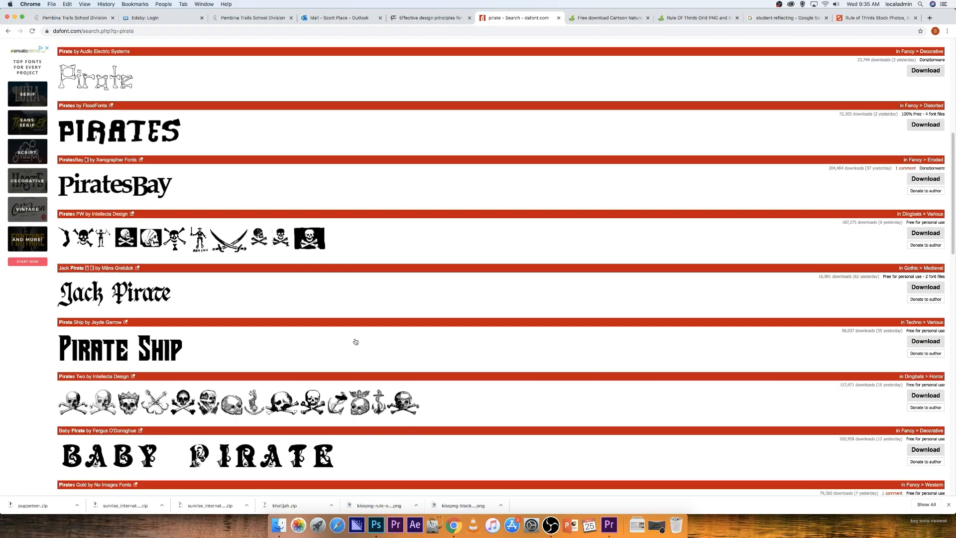
{"action": "scroll", "coordinate": [354, 342], "scroll_direction": "down", "scroll_amount": 2}
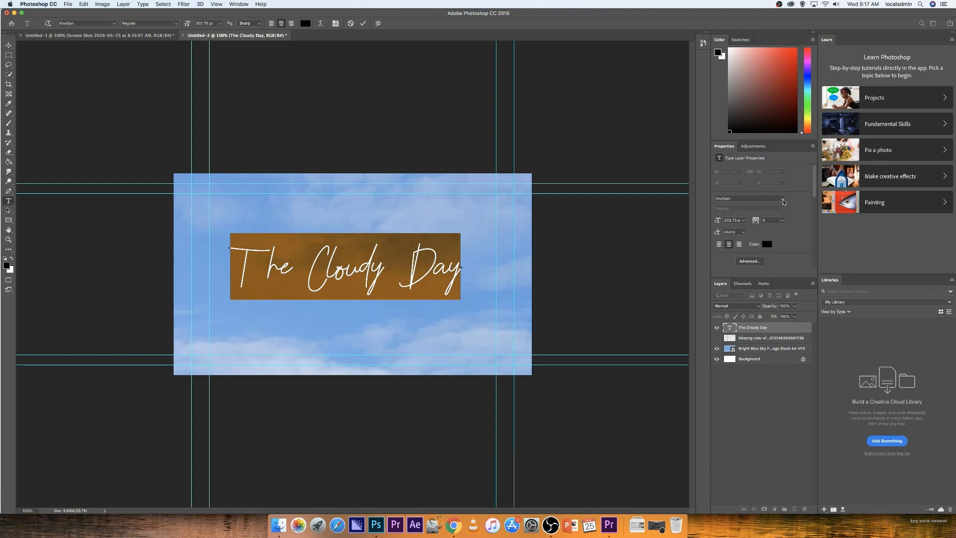
Step: Switch to Photoshop and change the font of the "The Cloudy Day" text to Sunrise International Demo
{"action": "left_click", "coordinate": [783, 199]}
{"action": "left_click_drag", "start_coordinate": [859, 244], "coordinate": [859, 328]}
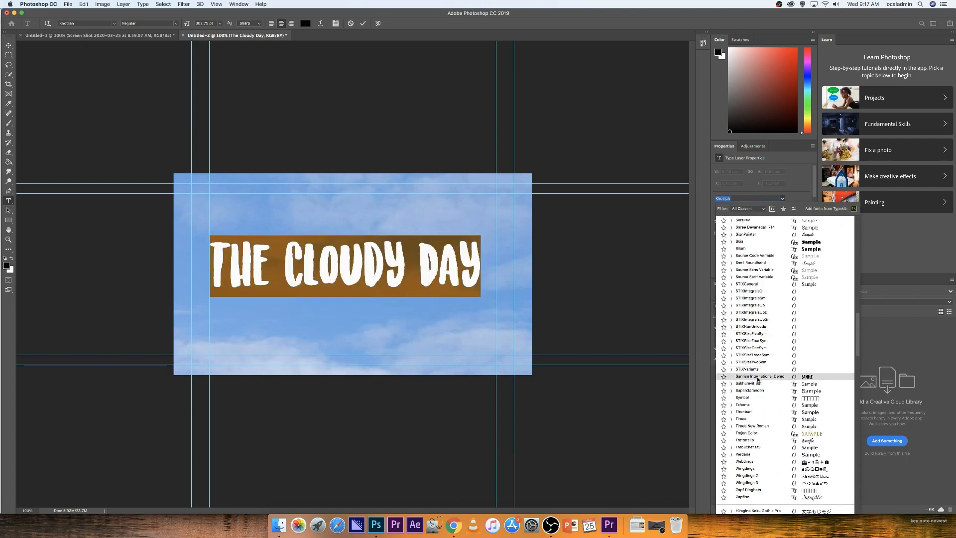
{"action": "left_click", "coordinate": [758, 378]}
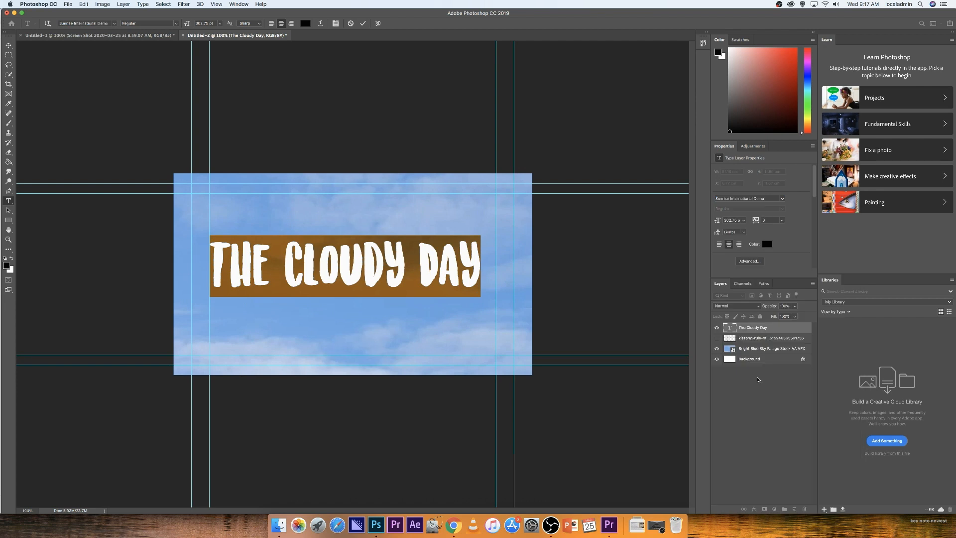
{"action": "left_click", "coordinate": [9, 65]}
Step: Show the rule-of-thirds grid layer and move the title text up onto the grid's upper horizontal line
{"action": "left_click", "coordinate": [717, 339]}
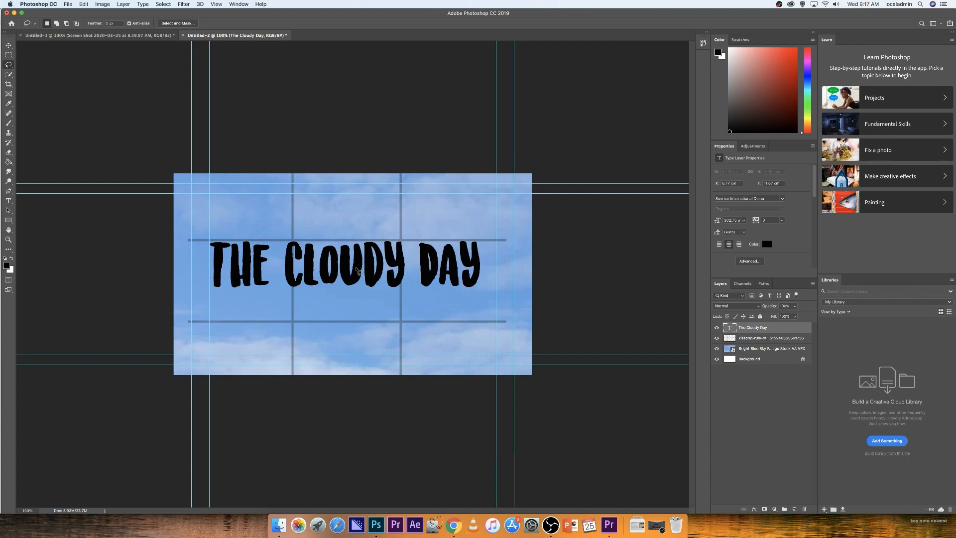
{"action": "left_click", "coordinate": [8, 45]}
{"action": "left_click_drag", "start_coordinate": [331, 269], "coordinate": [330, 234]}
Step: Open the layer style of the "The Cloudy Day" text layer and enable a Drop Shadow
{"action": "key", "text": "t"}
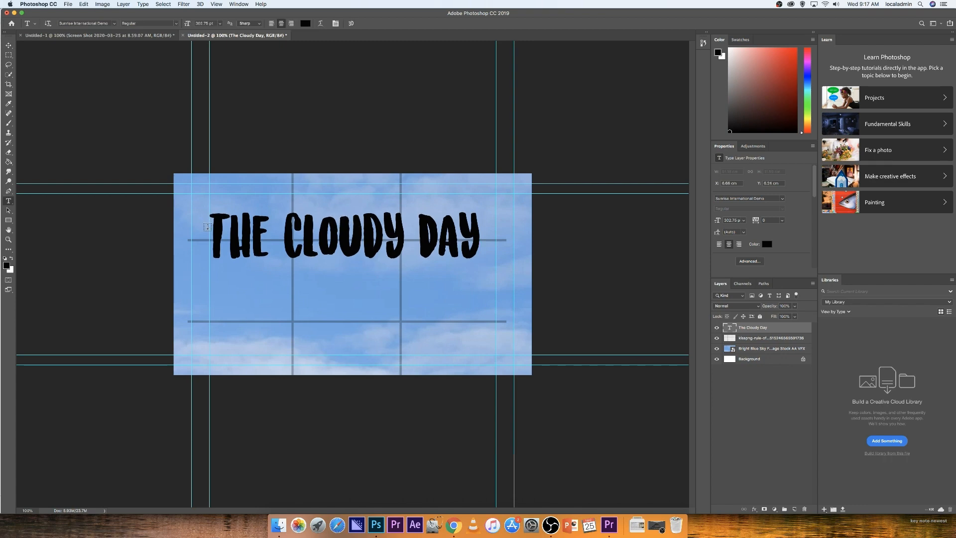
{"action": "left_click_drag", "start_coordinate": [211, 228], "coordinate": [505, 273]}
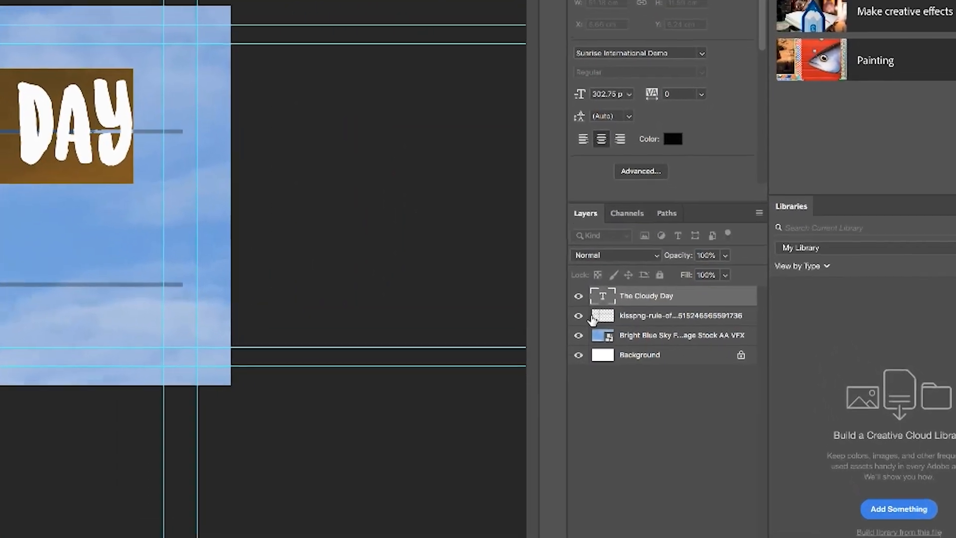
{"action": "left_click", "coordinate": [641, 287]}
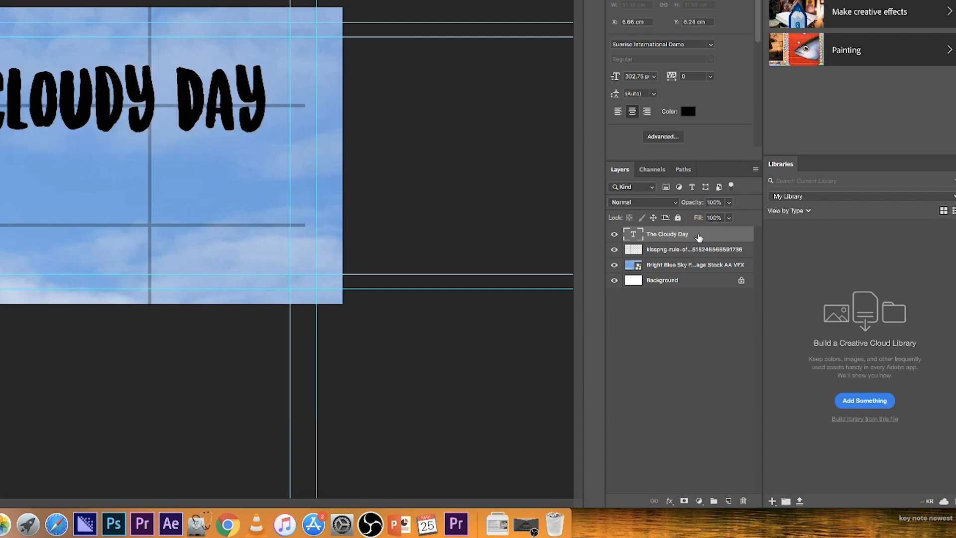
{"action": "double_click", "coordinate": [699, 238]}
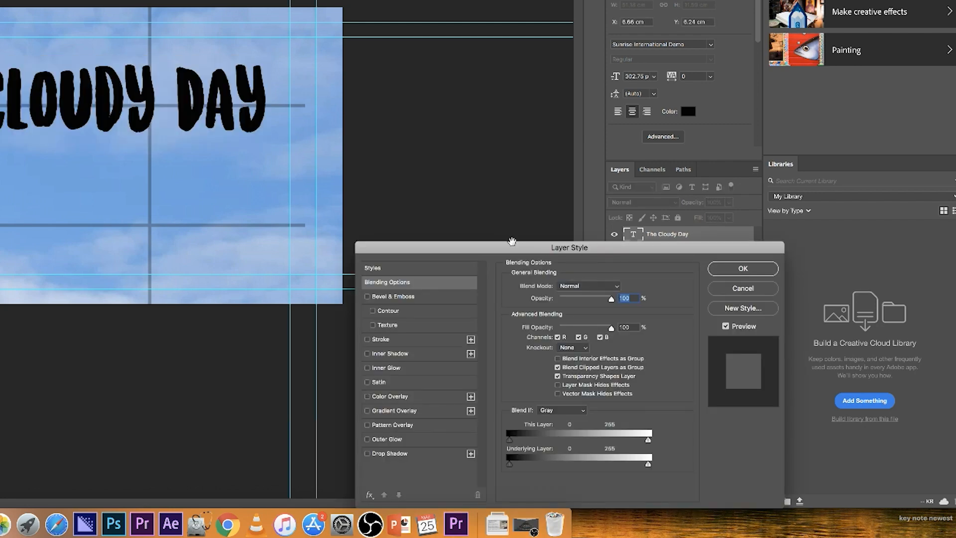
{"action": "left_click_drag", "start_coordinate": [498, 247], "coordinate": [497, 34]}
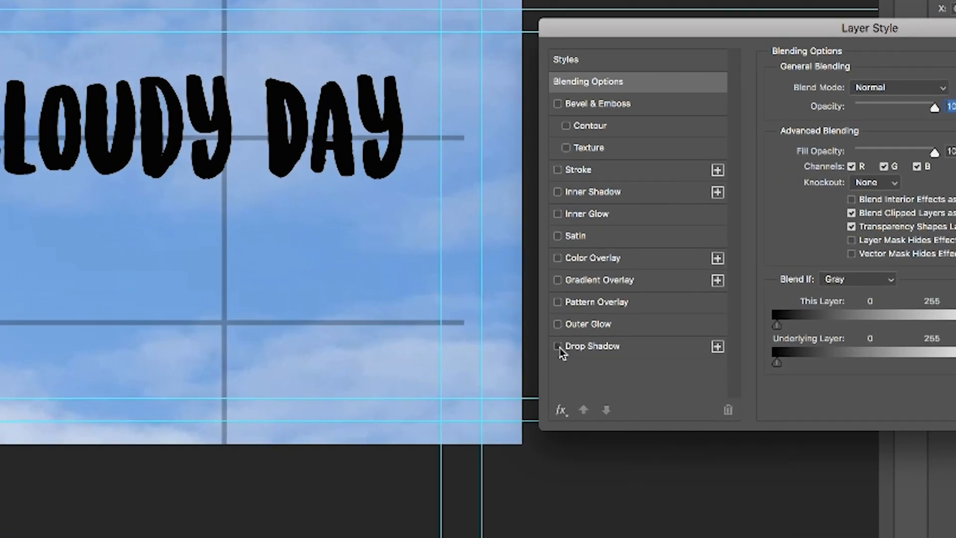
{"action": "left_click", "coordinate": [558, 346]}
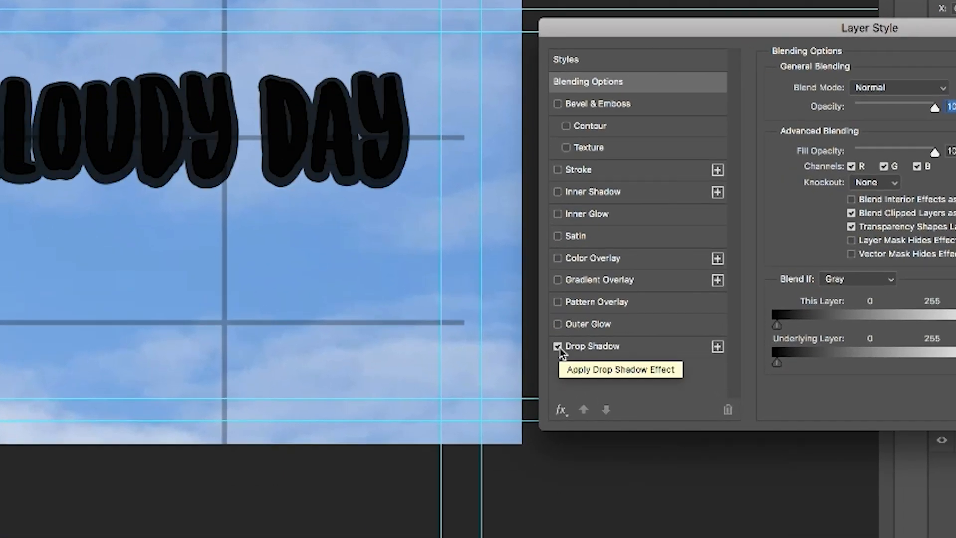
{"action": "left_click", "coordinate": [648, 354]}
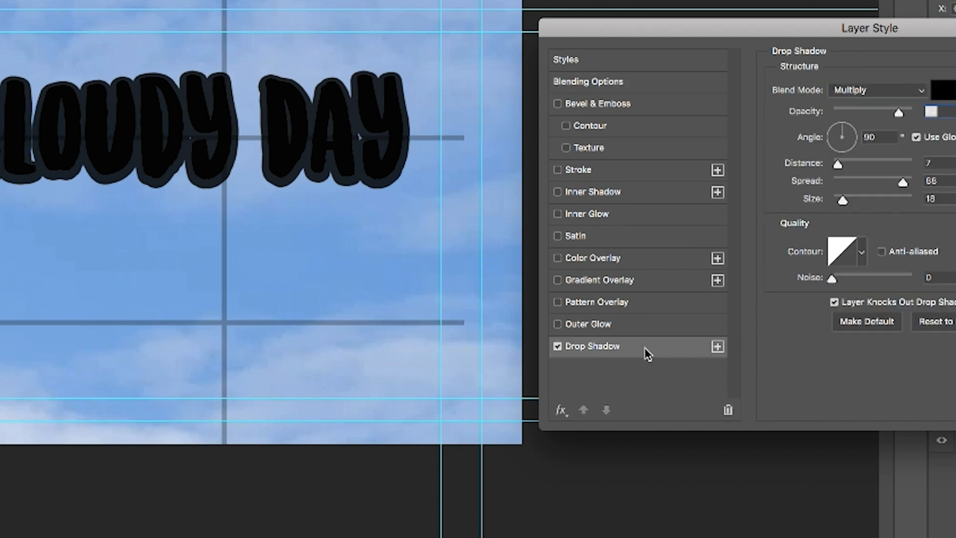
Step: Adjust the text's drop shadow to 55% opacity, a 0° angle and 28% spread
{"action": "left_click_drag", "start_coordinate": [816, 122], "coordinate": [780, 144]}
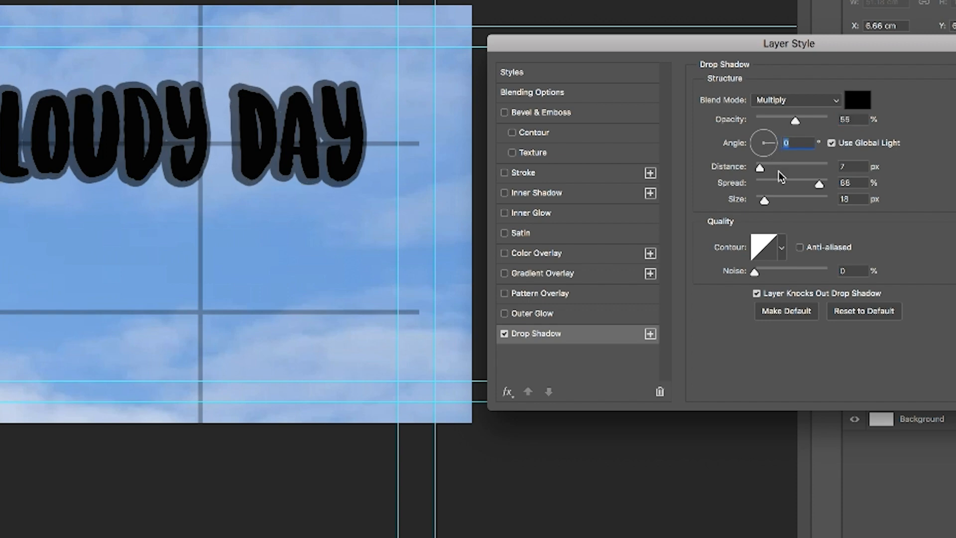
{"action": "left_click_drag", "start_coordinate": [820, 186], "coordinate": [776, 187]}
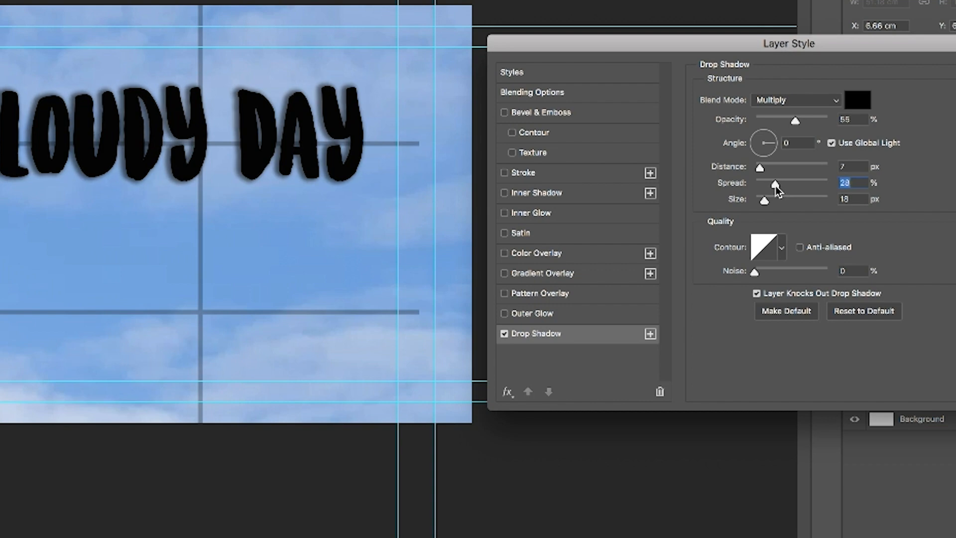
{"action": "left_click_drag", "start_coordinate": [776, 187], "coordinate": [775, 188]}
{"action": "left_click", "coordinate": [766, 199]}
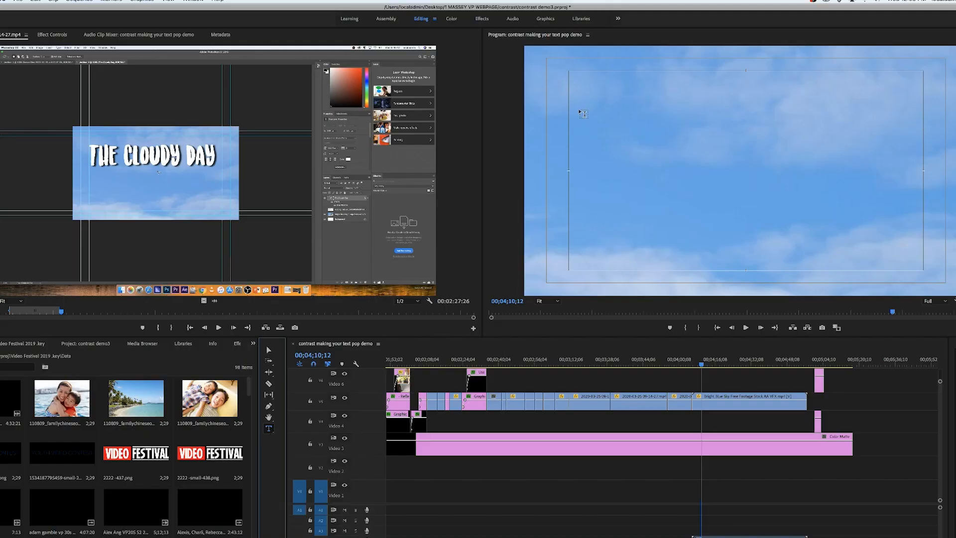
Step: Switch to Premiere Pro and add the title text "The Cloudy Day" in the upper part of the sky footage
{"action": "left_click", "coordinate": [609, 91]}
{"action": "type", "text": "THE"}
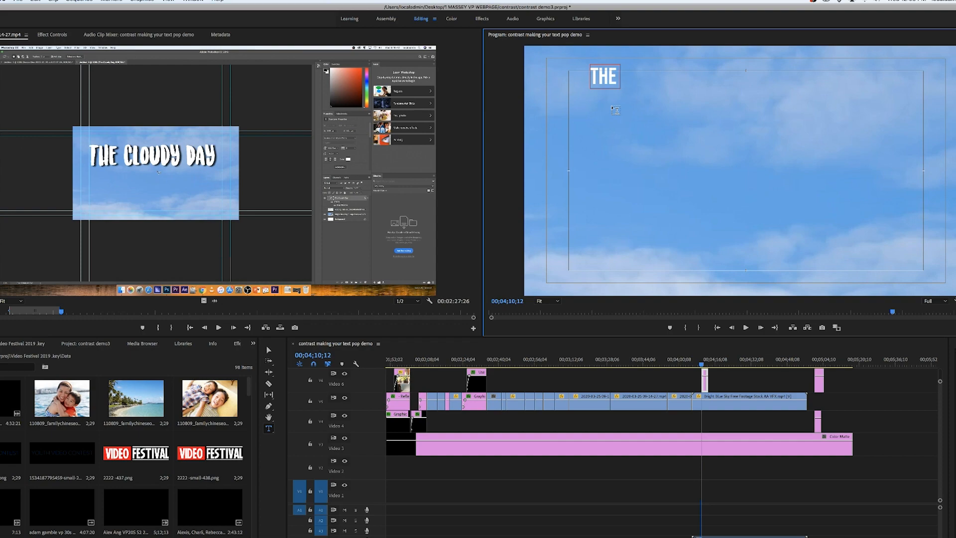
{"action": "type", "text": " CLOUDY DAY"}
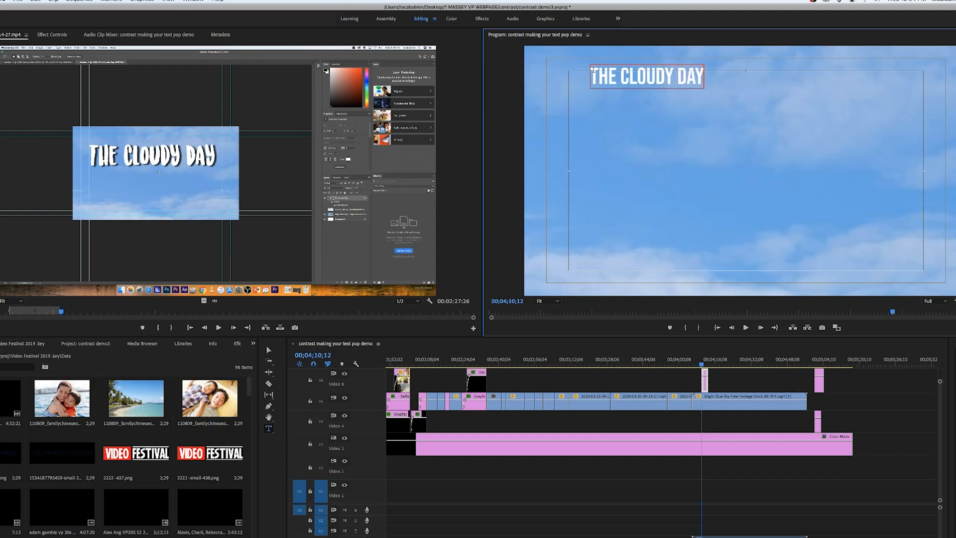
Step: Enlarge the whole "The Cloudy Day" title to font size 234 and move it slightly lower in the frame
{"action": "left_click_drag", "start_coordinate": [593, 73], "coordinate": [707, 84]}
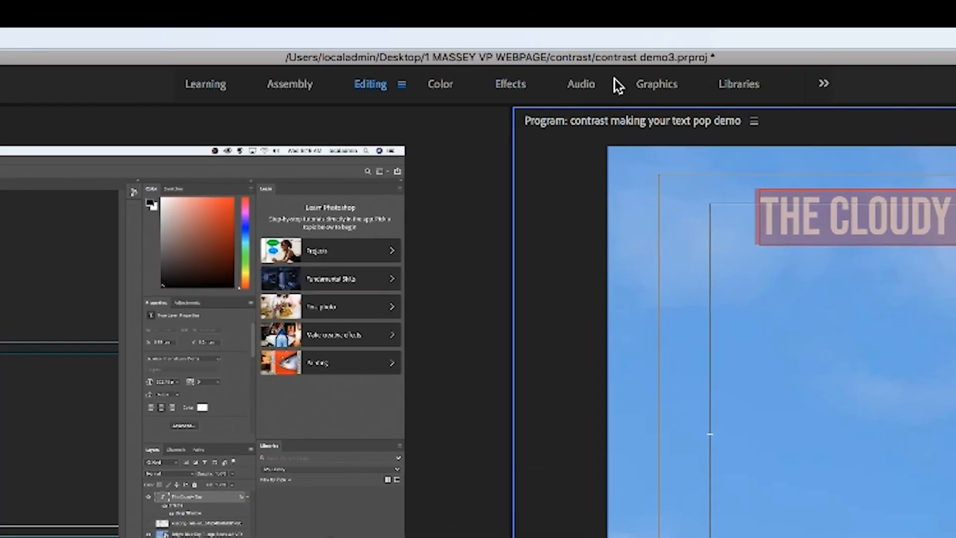
{"action": "left_click", "coordinate": [669, 89]}
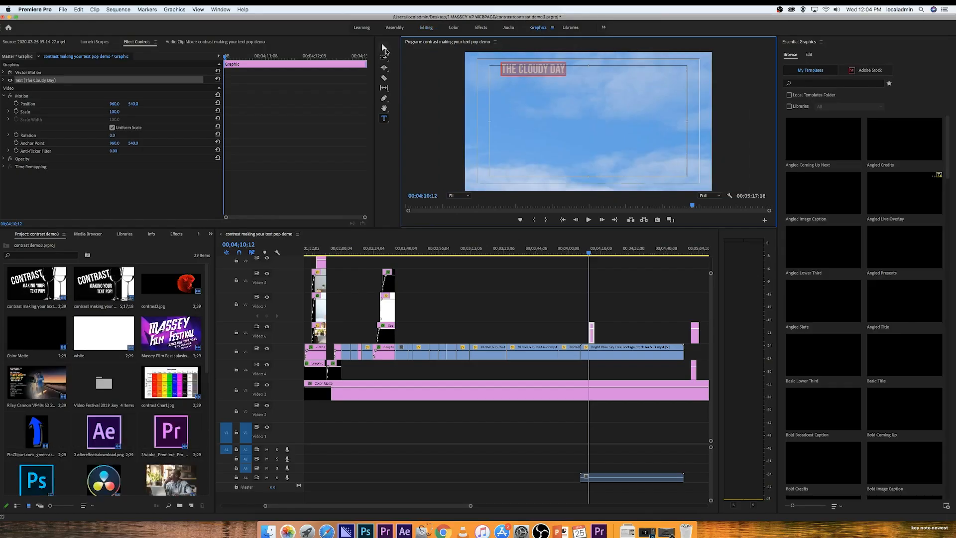
{"action": "left_click", "coordinate": [810, 56]}
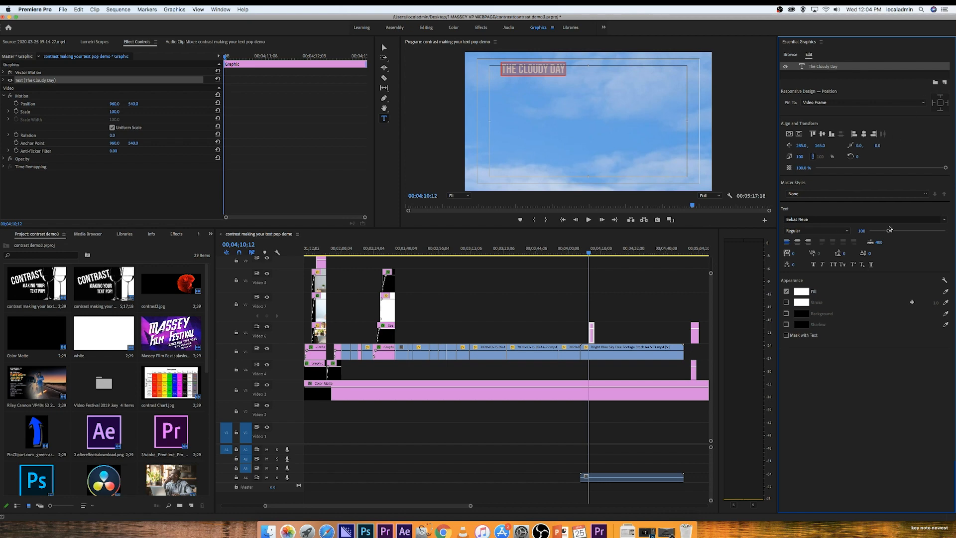
{"action": "left_click_drag", "start_coordinate": [889, 232], "coordinate": [915, 231]}
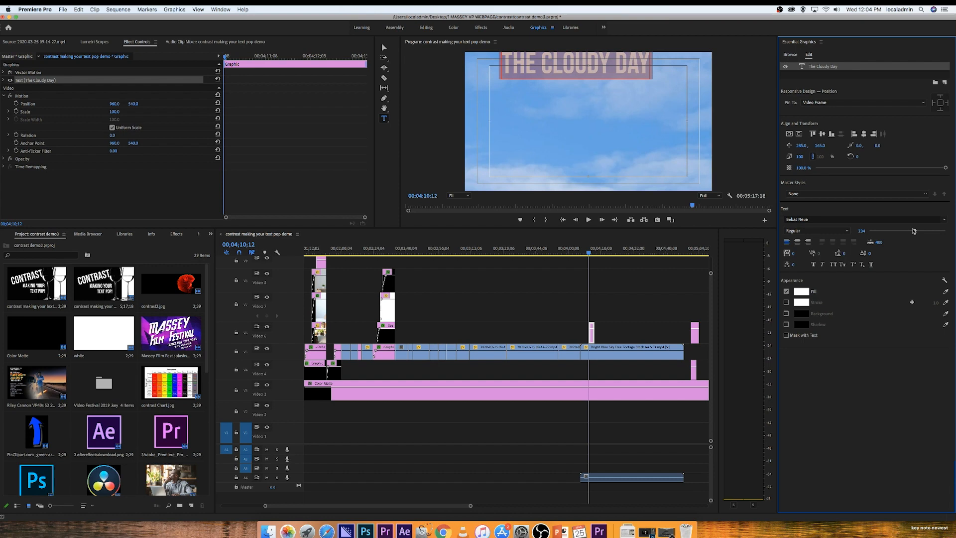
{"action": "left_click", "coordinate": [384, 48]}
{"action": "left_click_drag", "start_coordinate": [593, 71], "coordinate": [602, 86]}
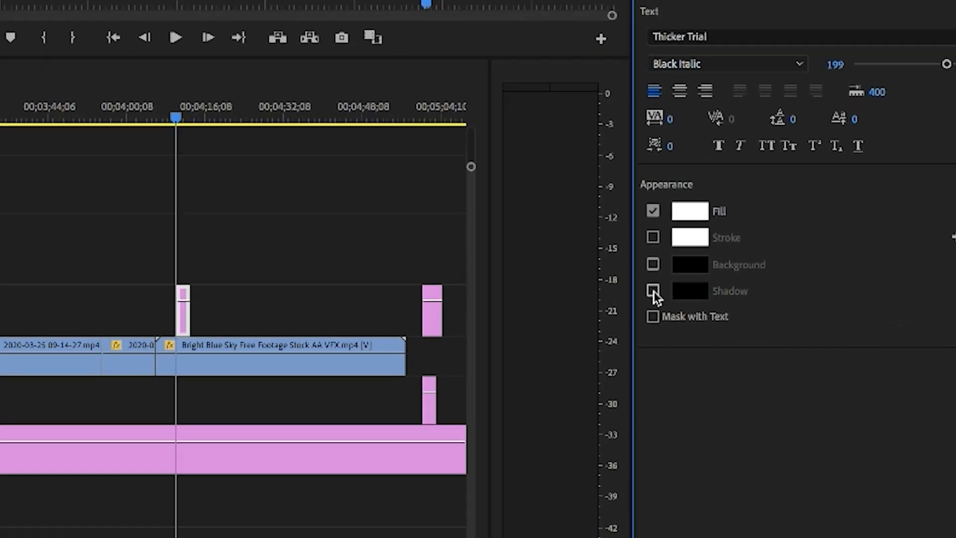
Step: Add a shadow to the title text, reduce its opacity to 21% and increase its distance slightly
{"action": "left_click", "coordinate": [653, 291]}
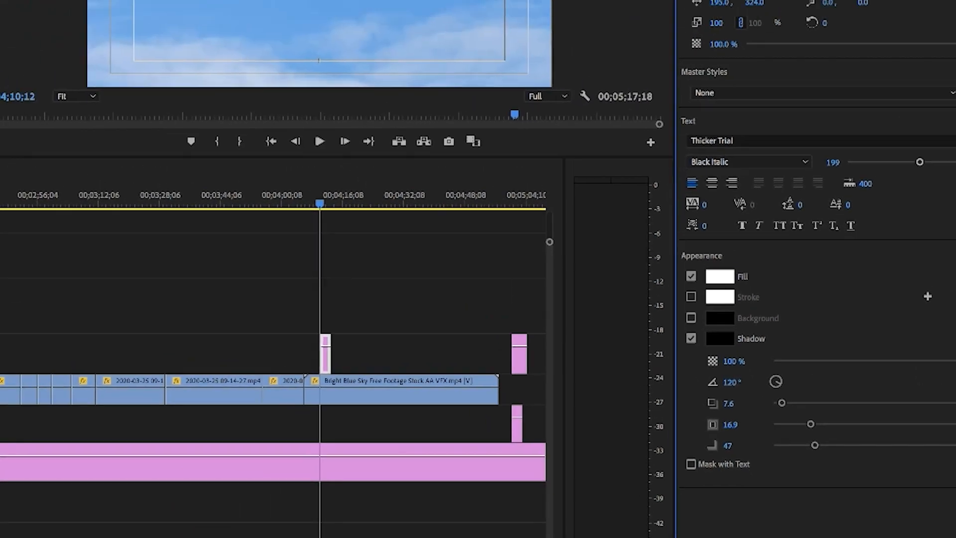
{"action": "mouse_move", "coordinate": [947, 399]}
{"action": "left_mouse_down"}
{"action": "mouse_move", "coordinate": [836, 403]}
{"action": "mouse_move", "coordinate": [933, 400]}
{"action": "left_mouse_up"}
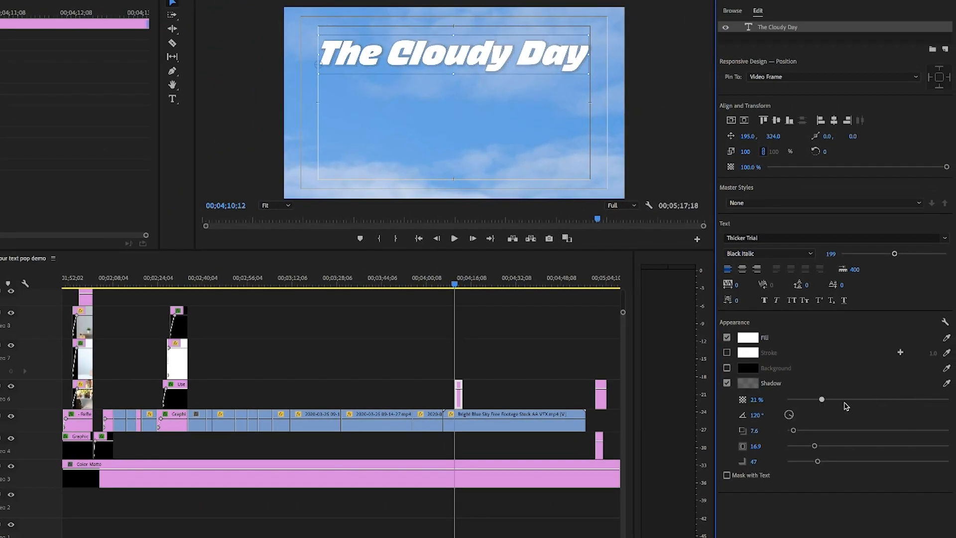
{"action": "mouse_move", "coordinate": [796, 432]}
{"action": "left_mouse_down"}
{"action": "mouse_move", "coordinate": [817, 434]}
{"action": "mouse_move", "coordinate": [802, 434]}
{"action": "left_mouse_up"}
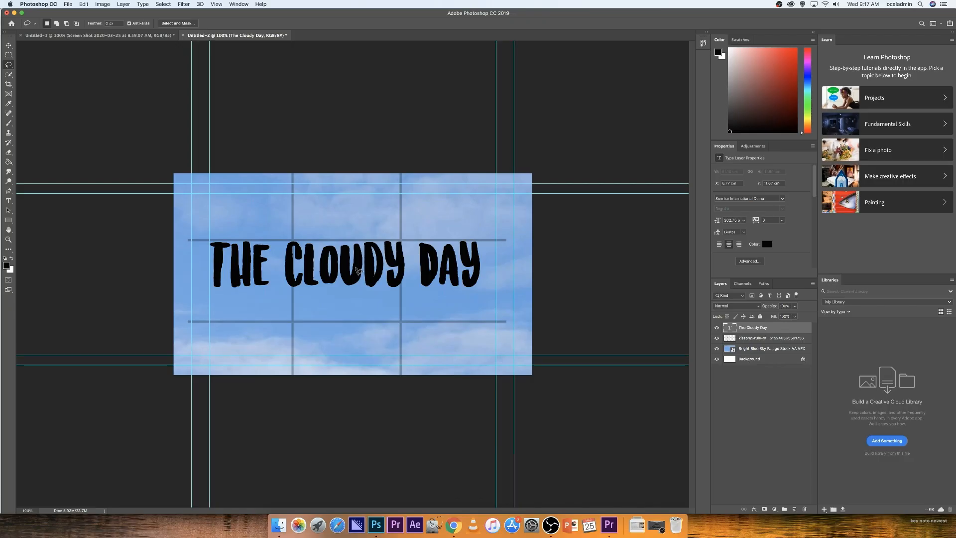
Step: Switch to Photoshop and raise the black "The Cloudy Day" text from the centre to the upper rule-of-thirds line
{"action": "left_click", "coordinate": [9, 45]}
{"action": "left_click_drag", "start_coordinate": [331, 263], "coordinate": [330, 235]}
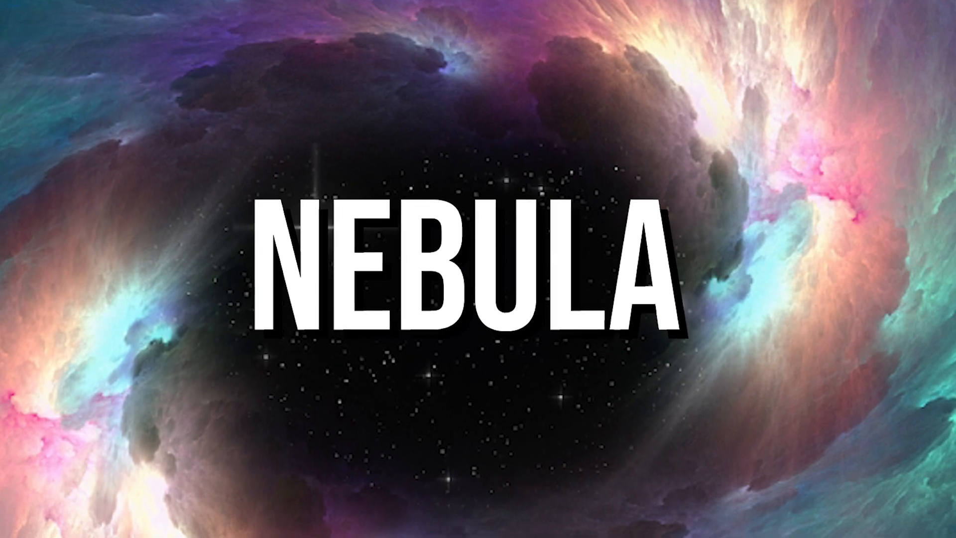